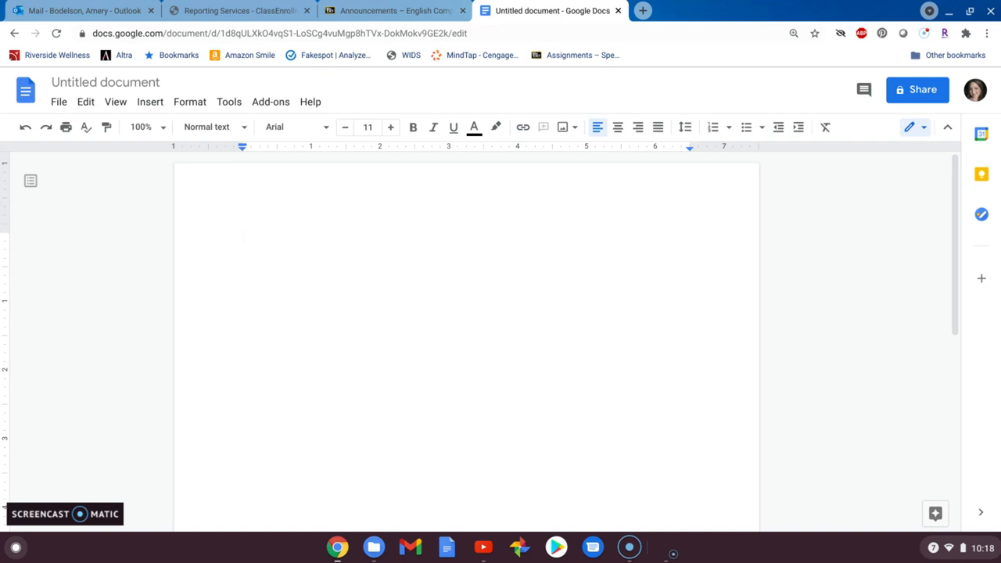
type("Modern ")
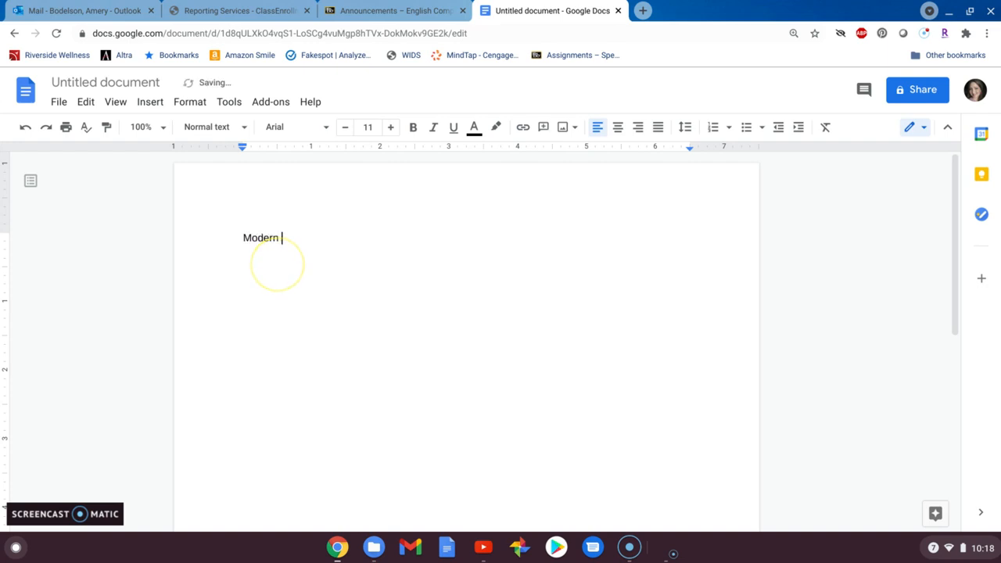
type("Language Association (MLA)")
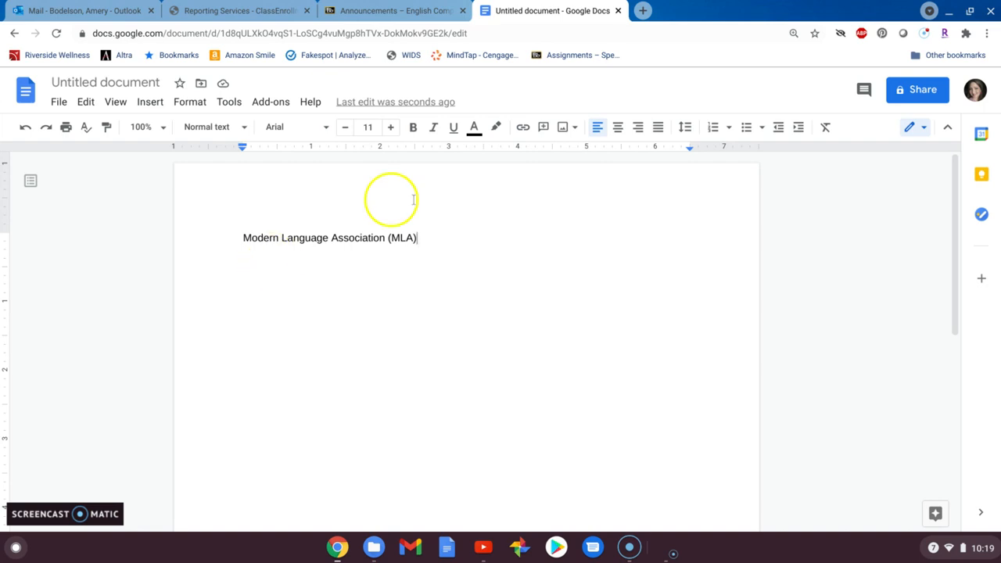
left_click_drag(446, 235, 227, 239)
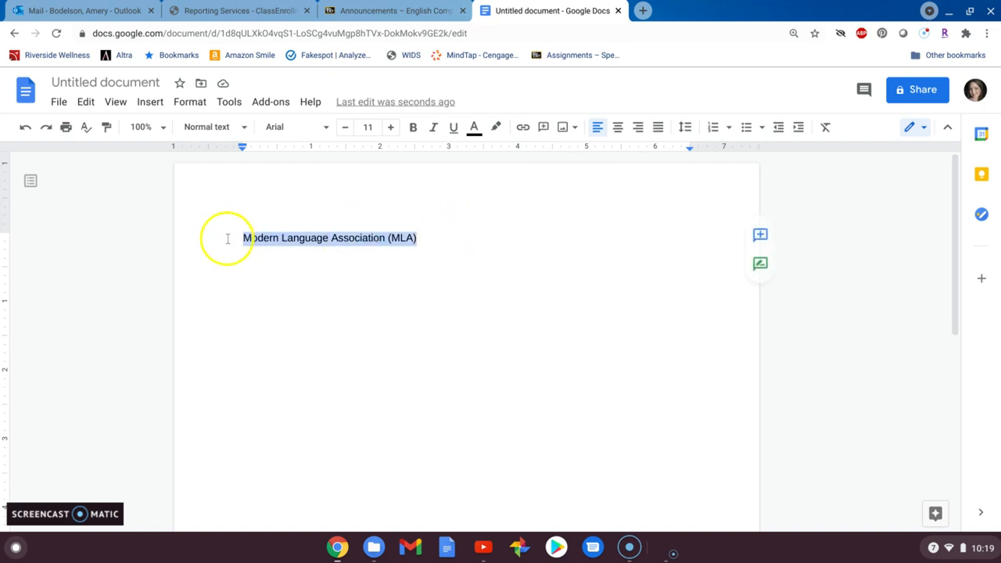
key("BackSpace")
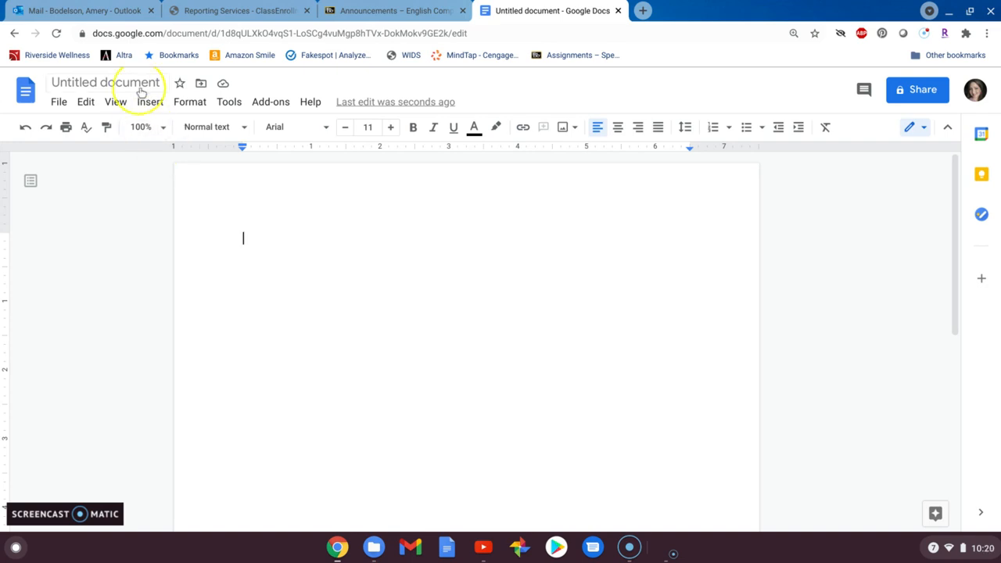
- Review the margins in the page setup for the whole document and accept the settings
left_click(62, 104)
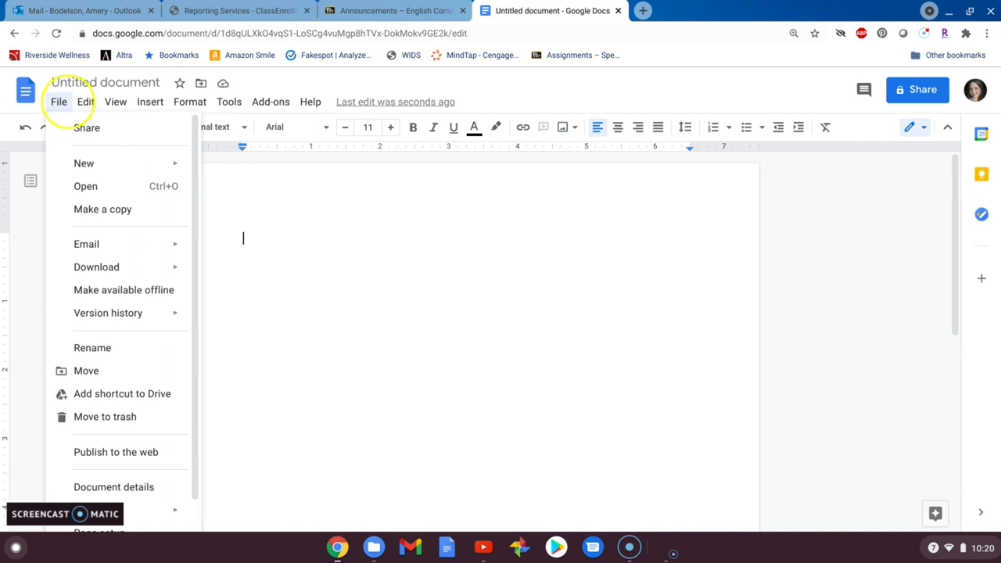
left_click(86, 103)
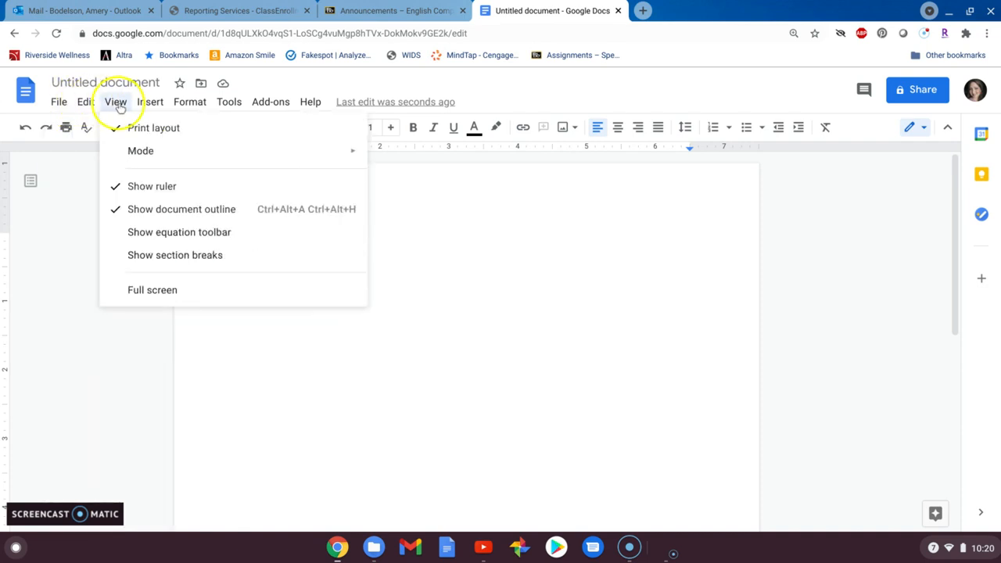
mouse_move(154, 110)
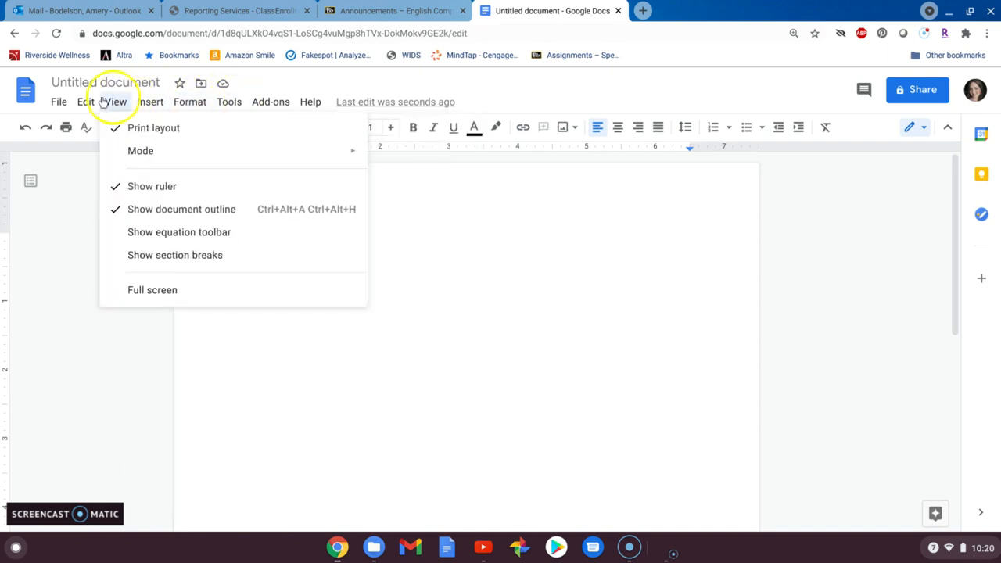
mouse_move(59, 103)
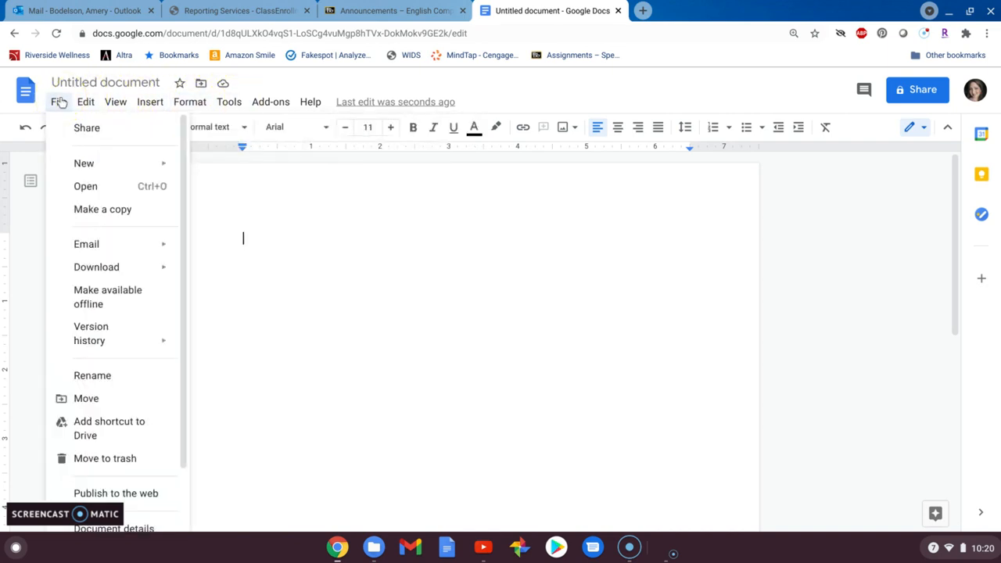
scroll(123, 191, "down", 1)
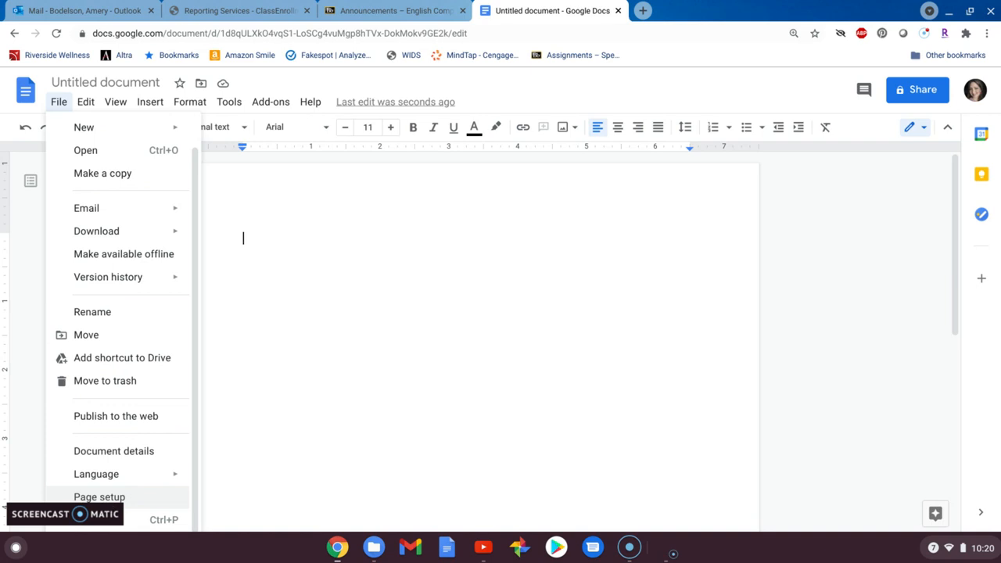
left_click(109, 503)
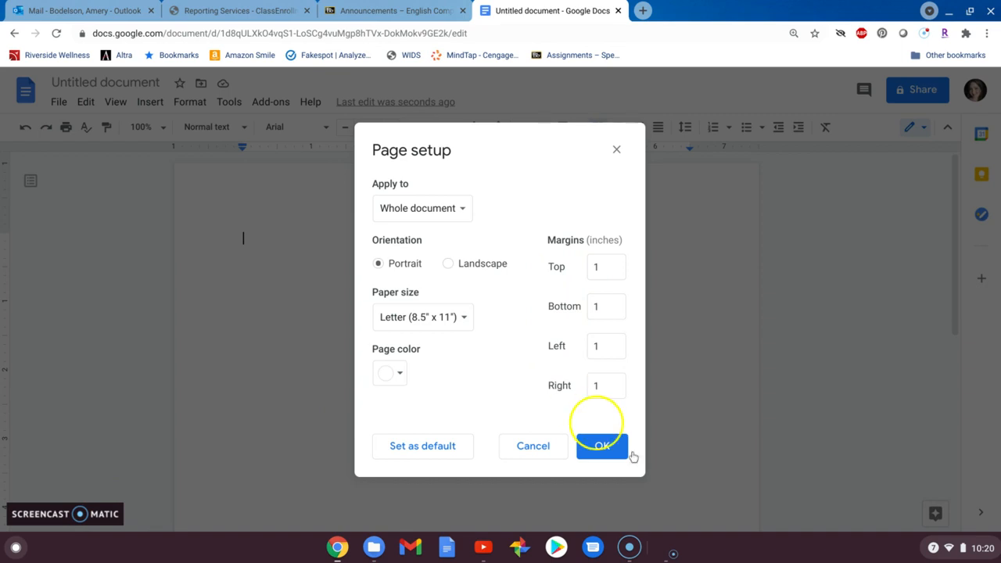
left_click(601, 446)
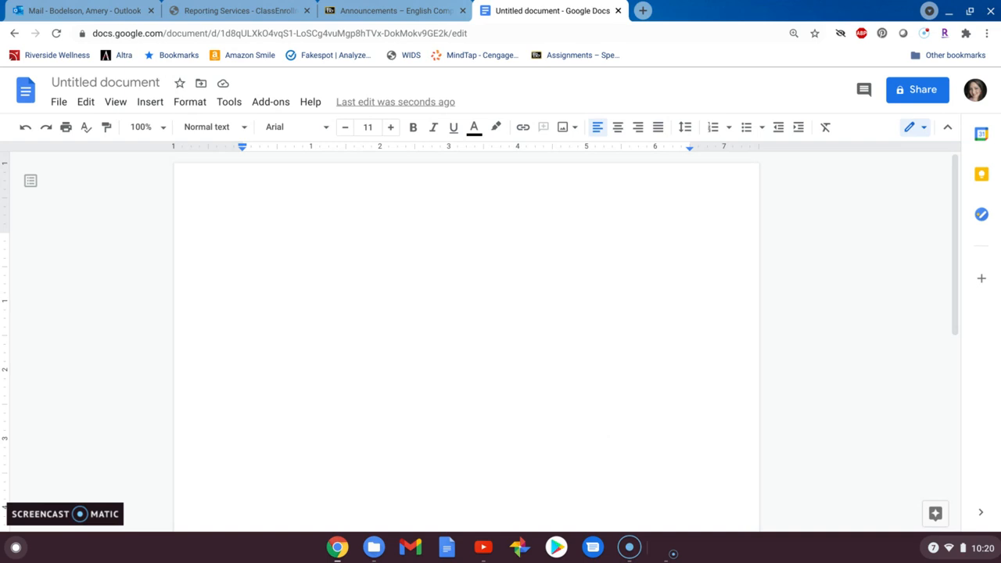
- Enter the student's full name on the first line and "Instructor" with the instructor's full name on the second
type("Ima S")
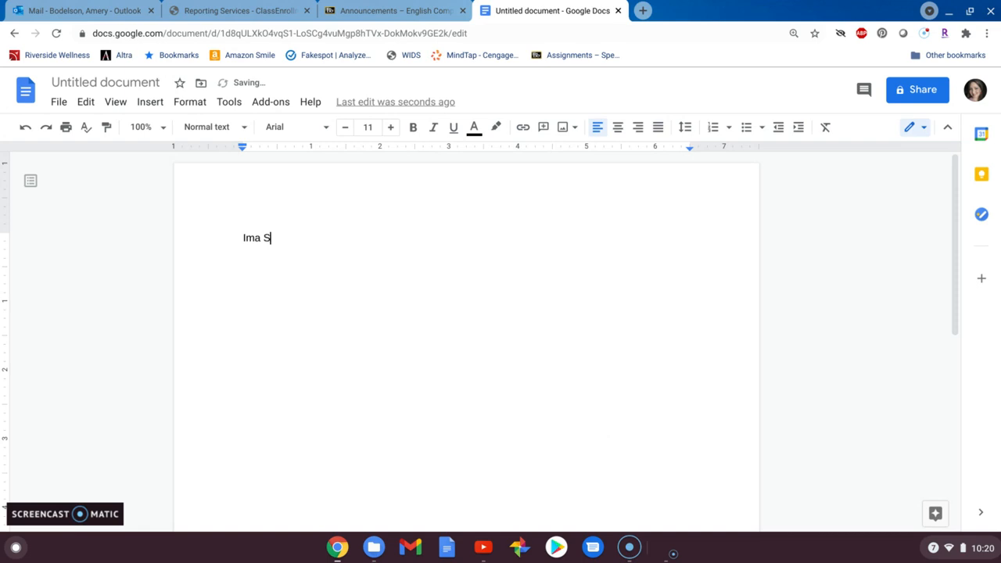
type("tudent")
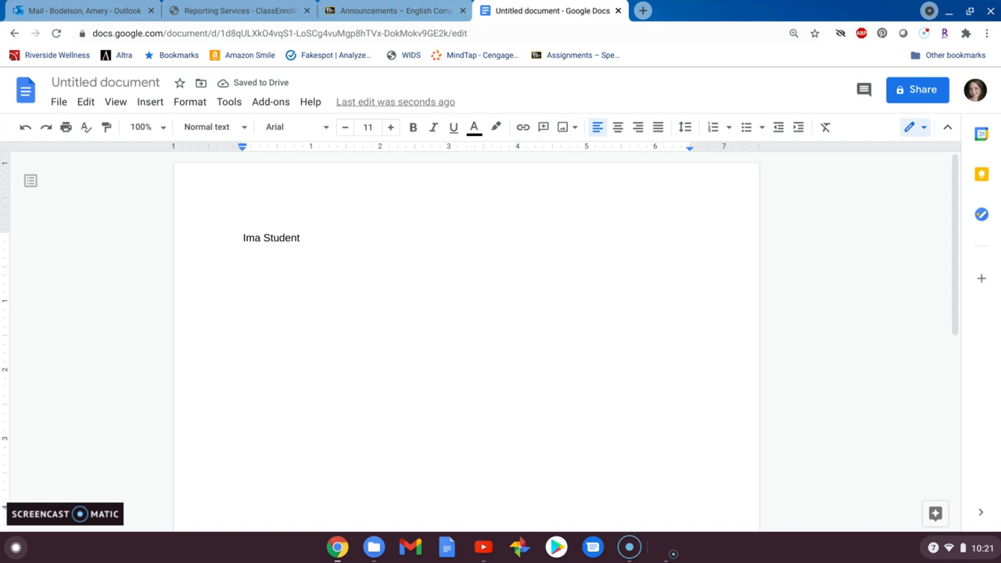
key("Return")
type("Instructor Amery ")
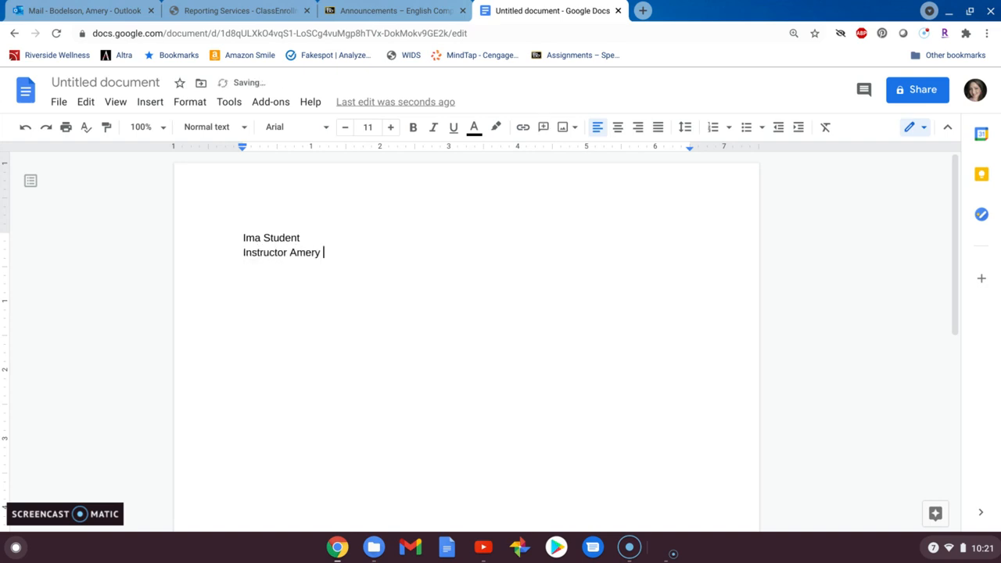
type("Bodelson")
key("Return")
- Complete the heading with the course line "English Composition 1" and the date line "January 21, 2021"
type("English Comp")
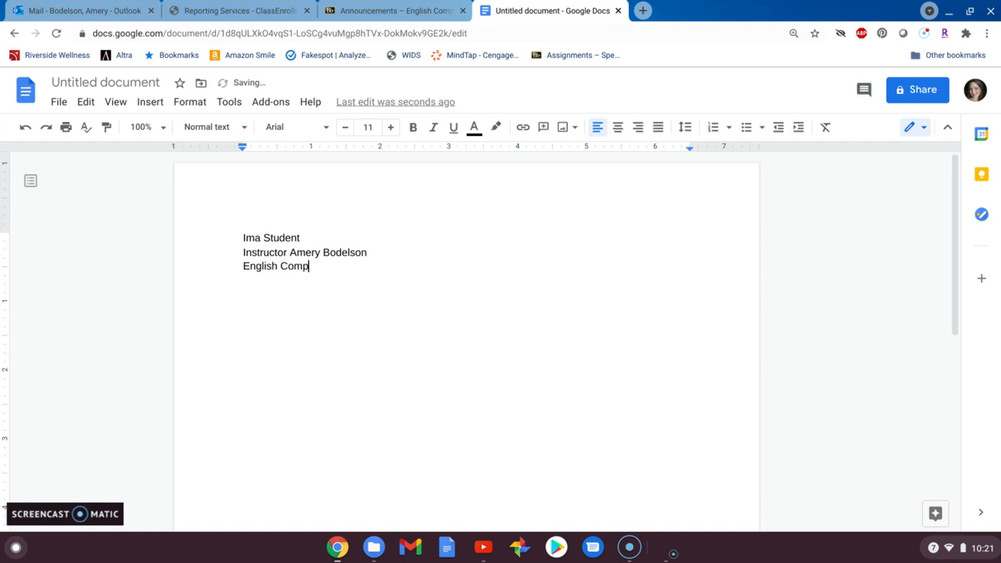
type("so")
key("BackSpace")
key("BackSpace")
type("osition 1")
key("Return")
type("January 21, 2021")
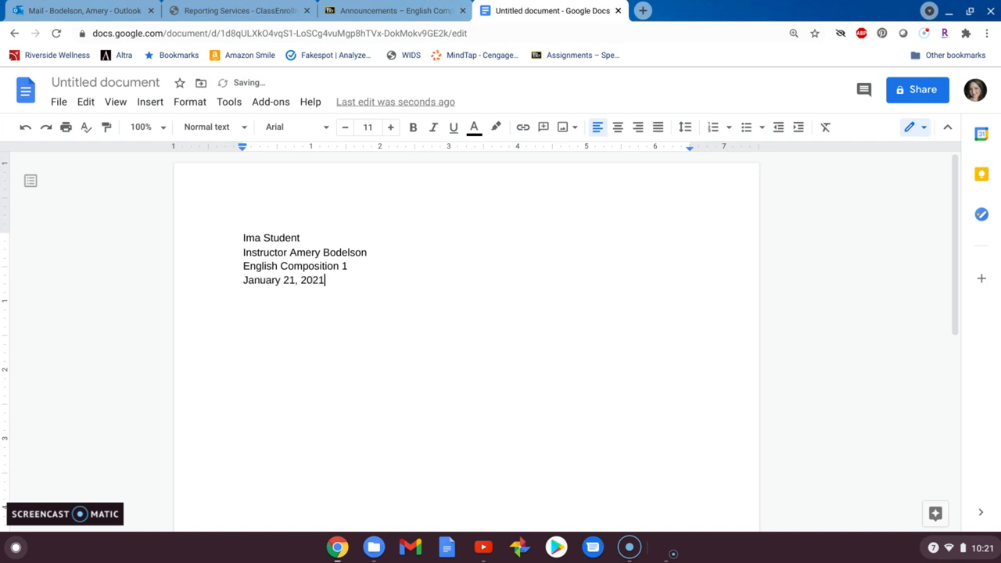
key("Return")
- Keep the four heading lines left-aligned and set their line spacing to double
left_click_drag(240, 239, 335, 286)
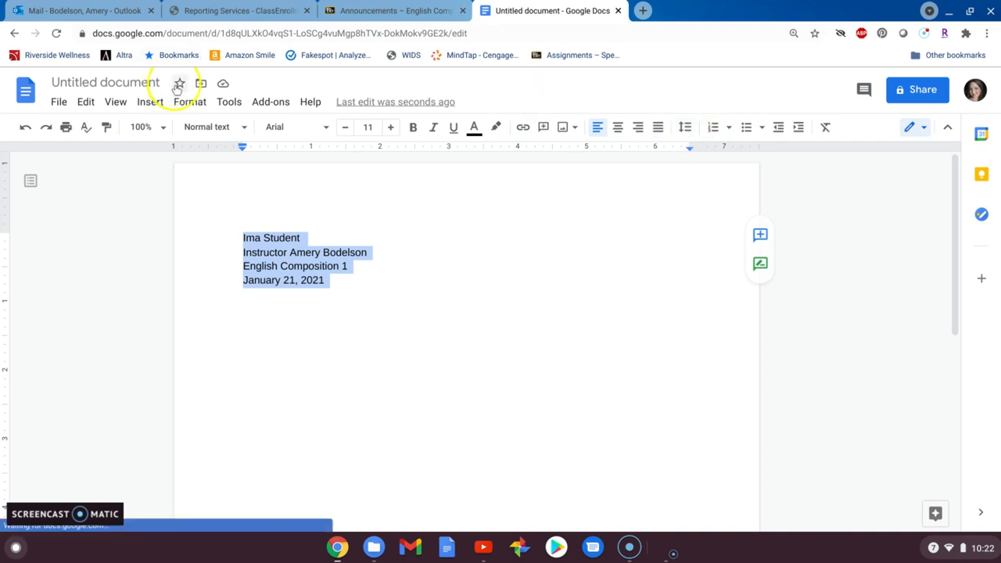
left_click(657, 129)
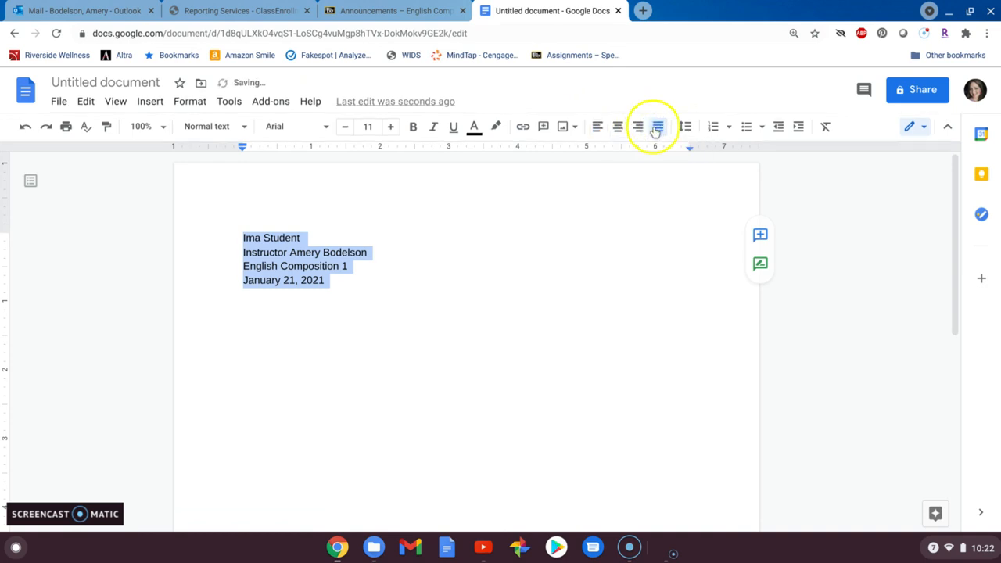
left_click(596, 126)
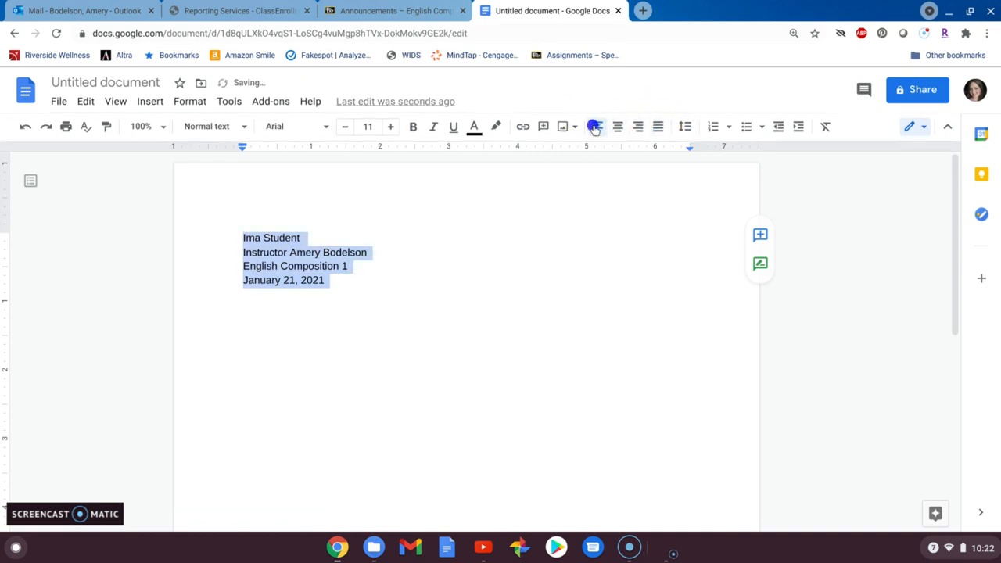
left_click(686, 133)
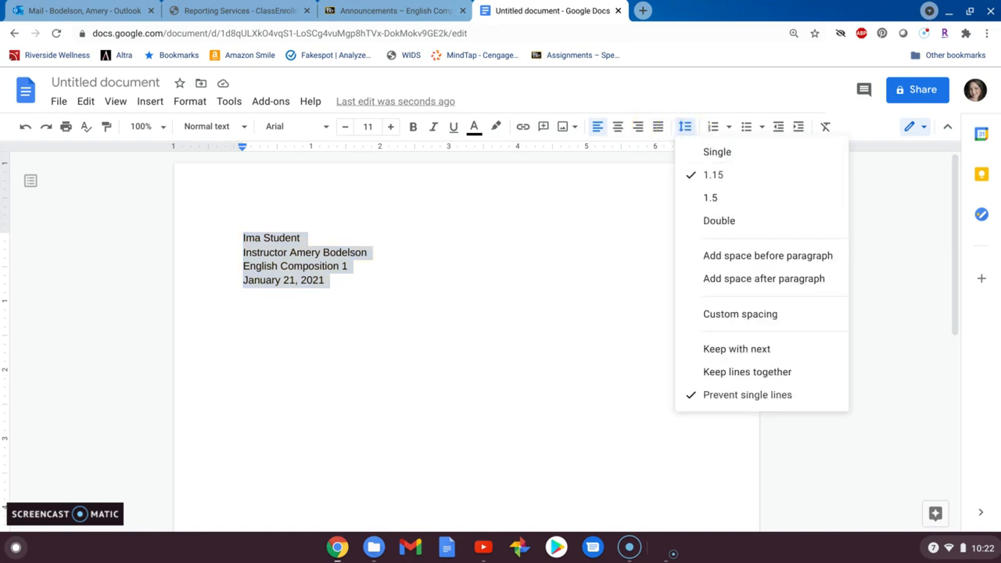
left_click(709, 223)
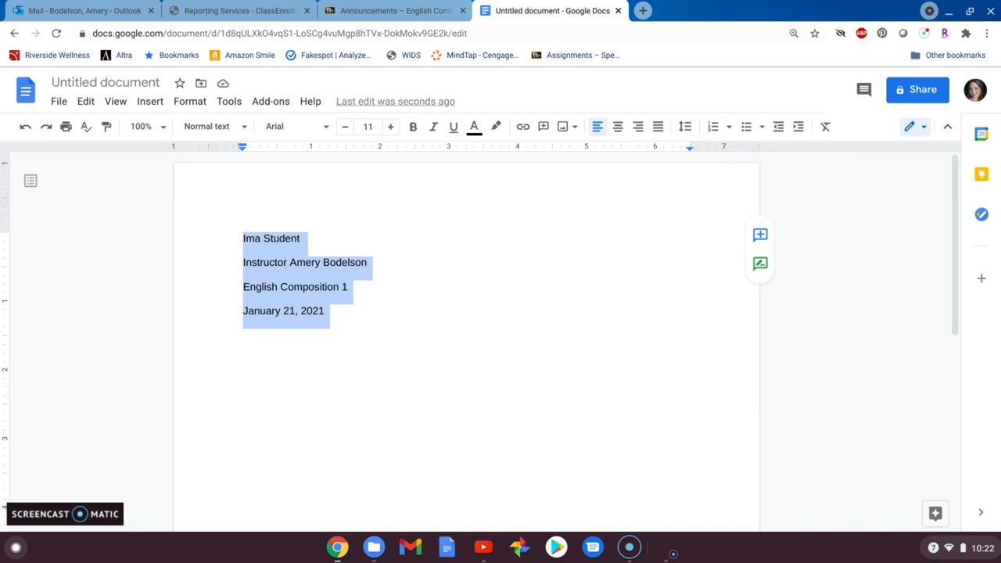
- Add the centered title "Project 1 Title Placeholder" on a new line below the date
left_click(344, 315)
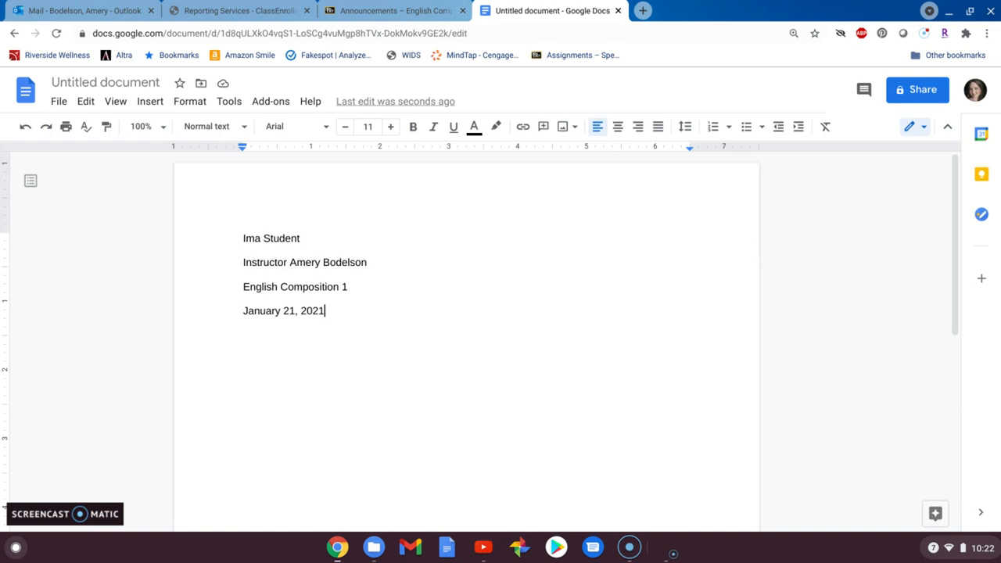
key("Return")
type("Project 1")
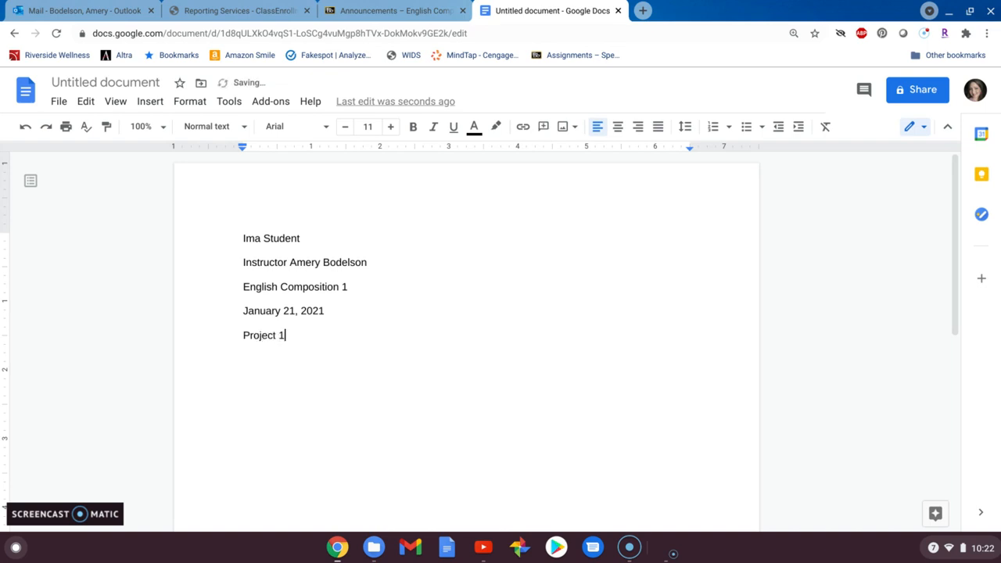
type(" Title Placeholder")
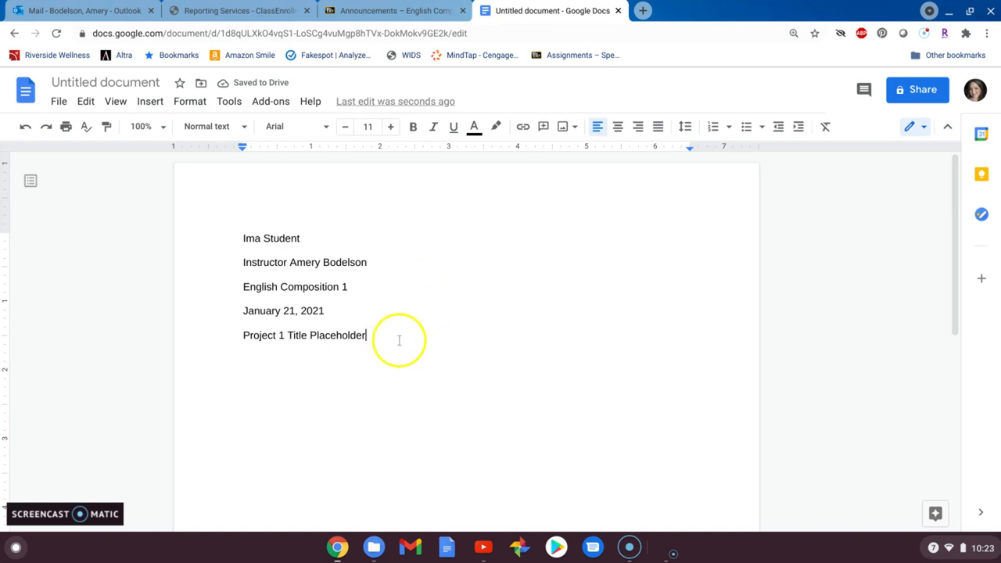
left_click(618, 128)
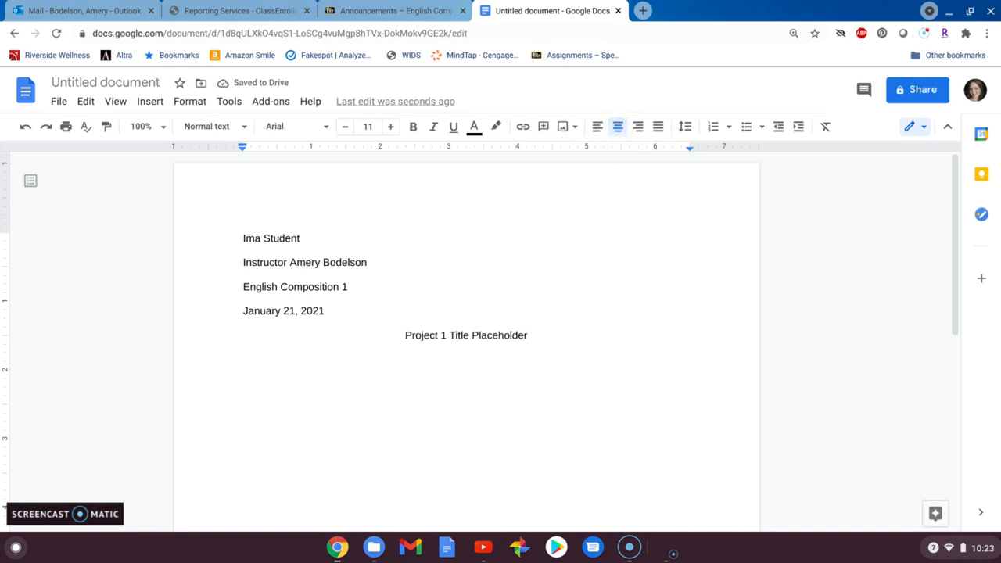
- Start a left-aligned paragraph below the title and indent its first line by 0.5 inch
key("Return")
left_click(598, 132)
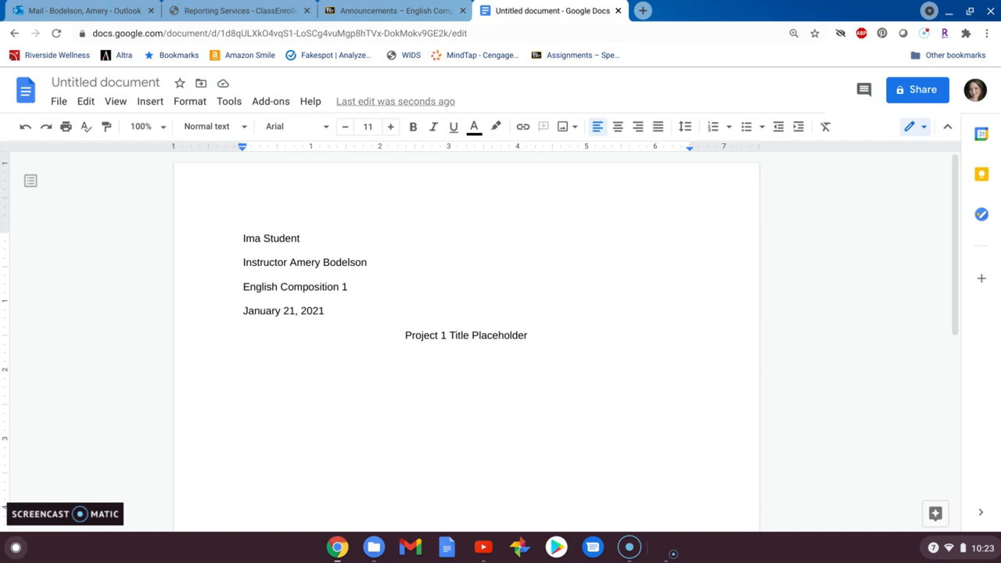
key("Tab")
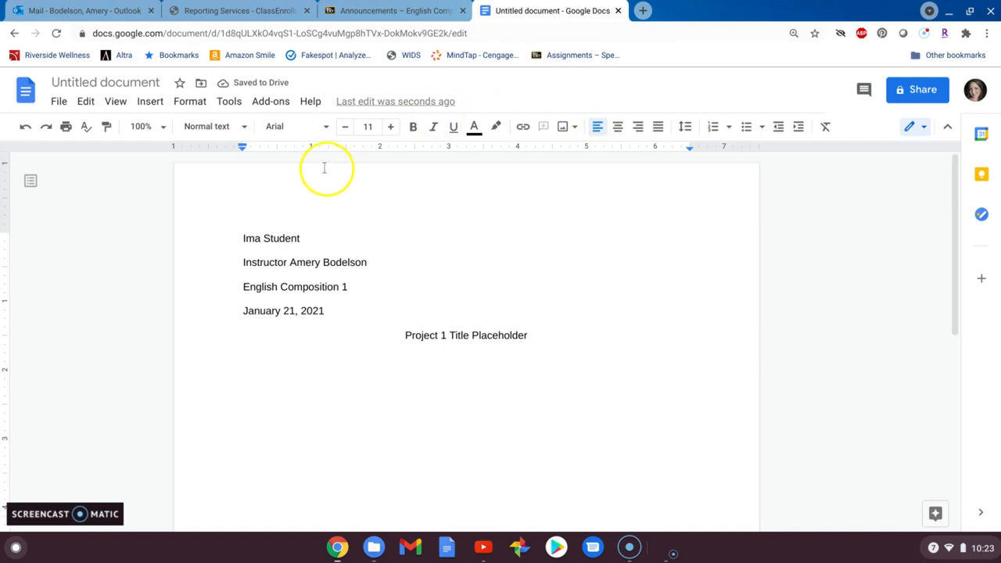
right_click(280, 149)
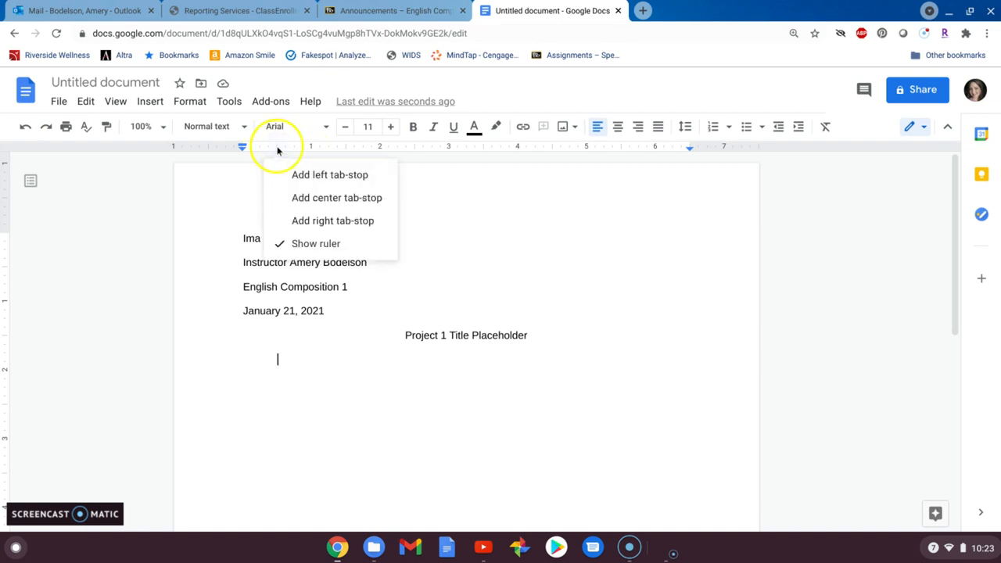
left_click(287, 362)
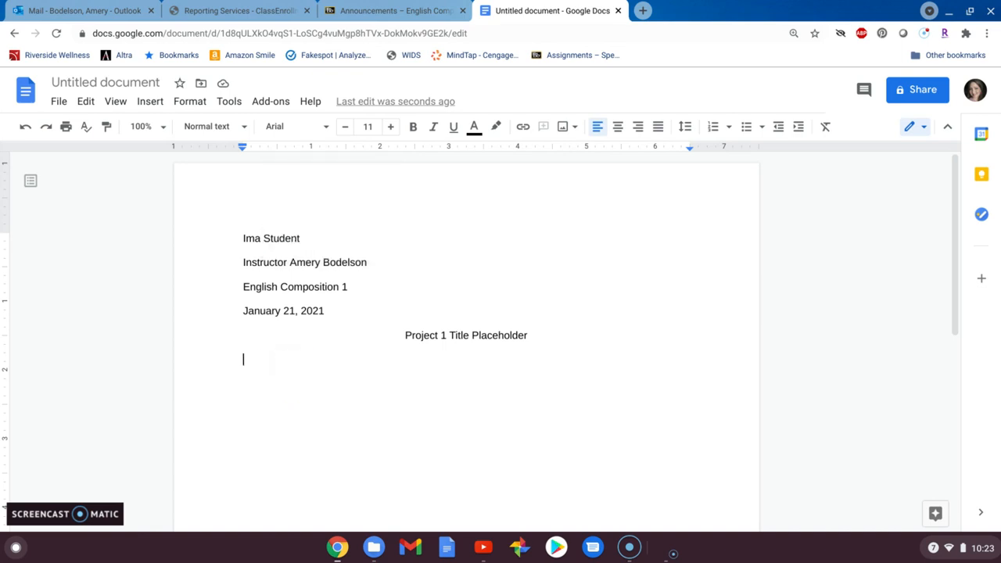
key("Tab")
key("Tab")
- Begin the paragraph with "At this time last year, January 2020, I was enjoying the after effects of a successful"
type("At this ")
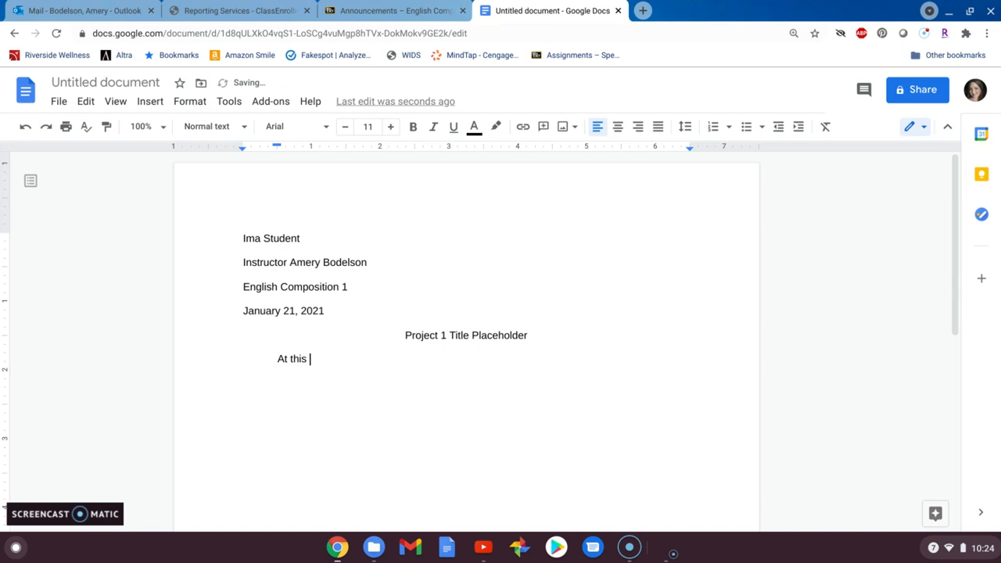
type("time last years")
key("BackSpace")
type(", January 2020, ")
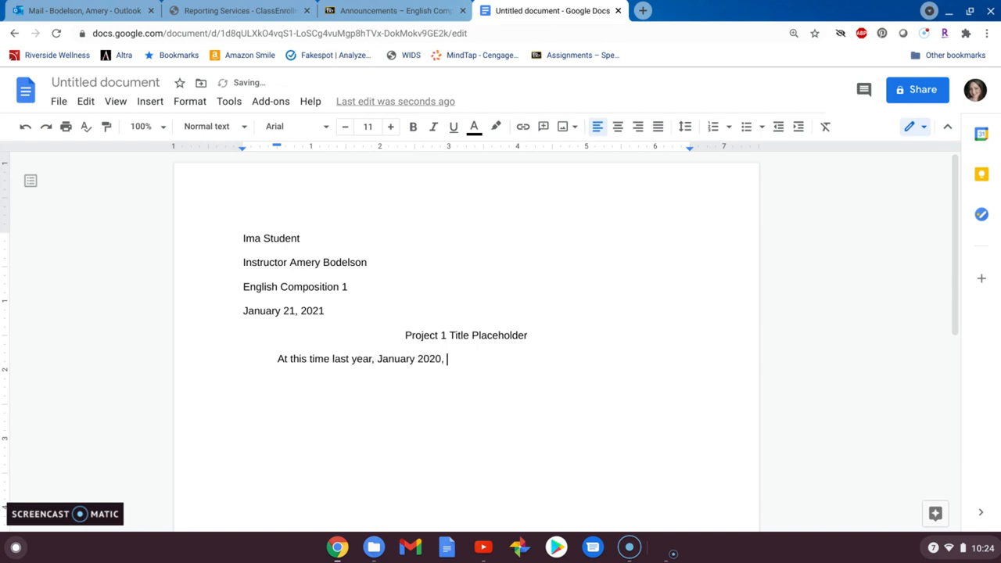
type("I was enjoying the after eff")
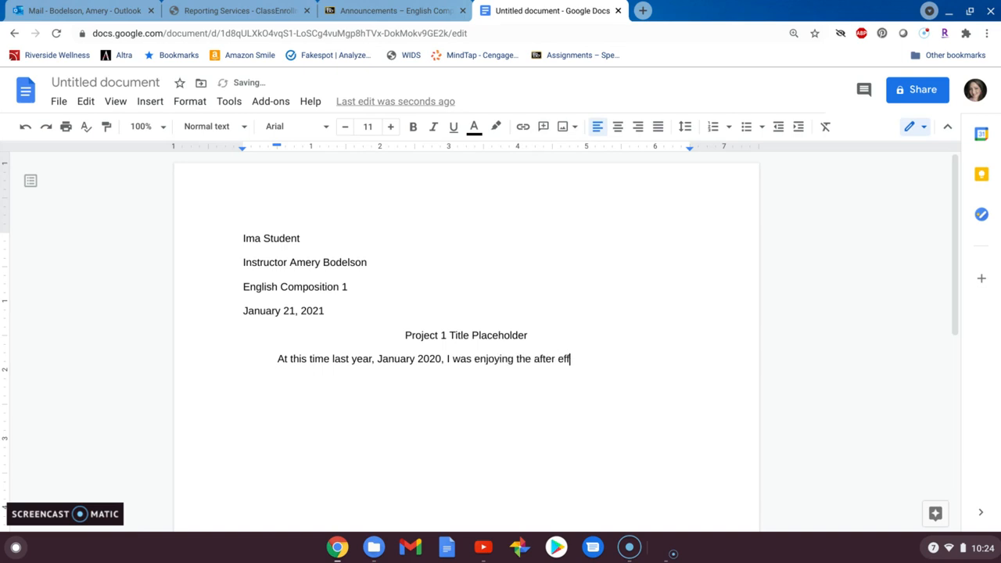
type("ects of a successful ")
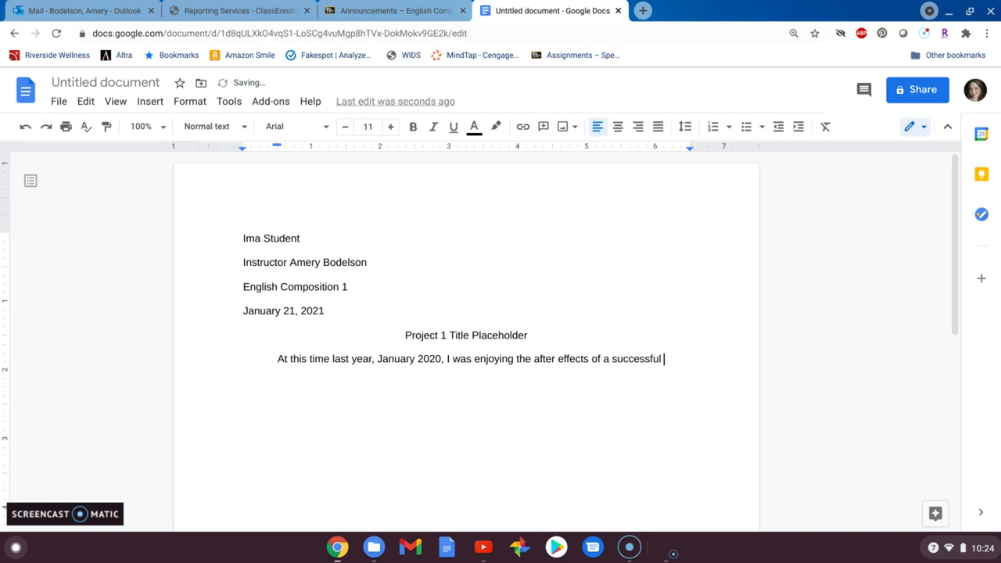
- Finish the paragraph's opening sentence with "fall term and time with my family over the holidays."
type("fall term a")
type("nd ")
type("time with my ")
type("fam")
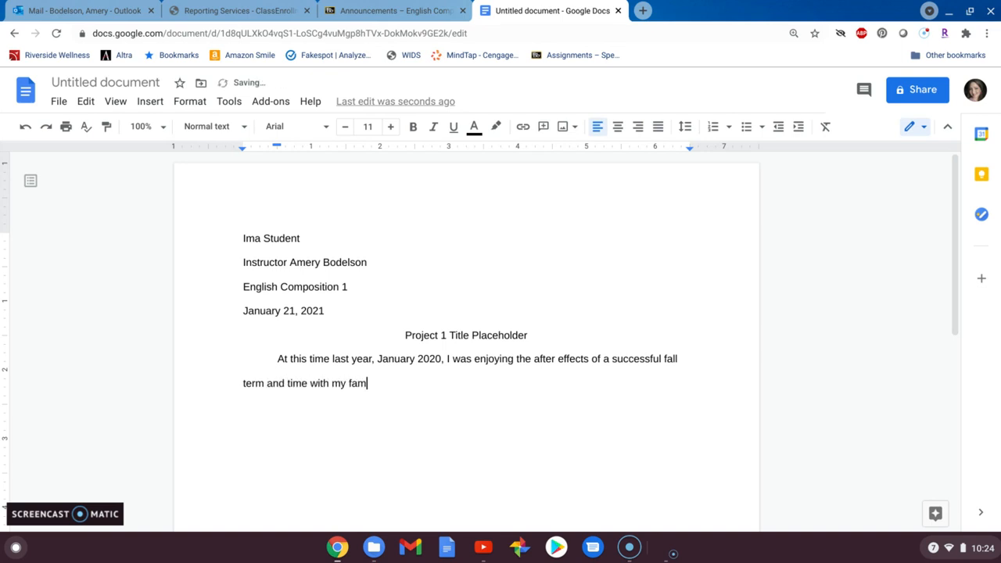
type("ily over the holidays. Little ")
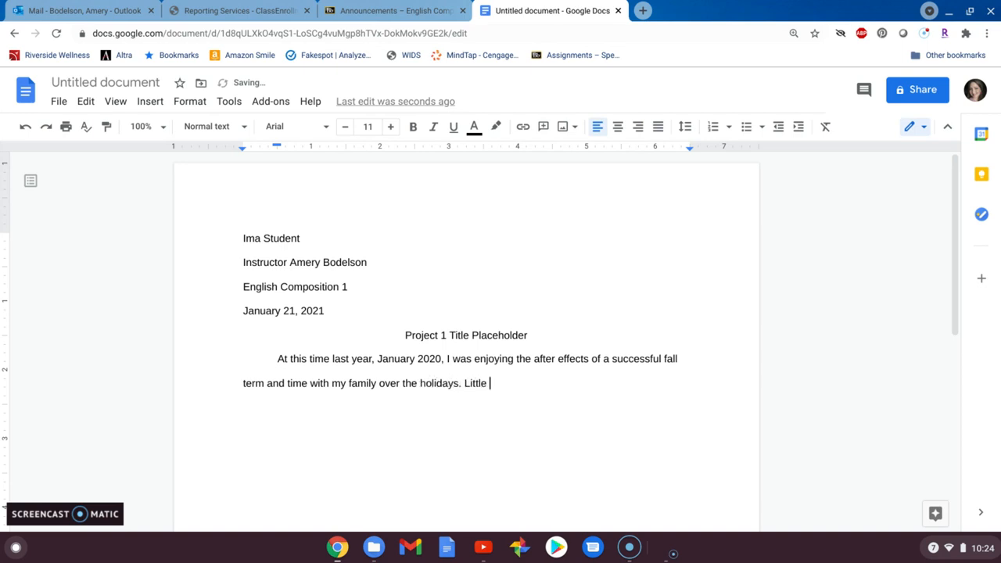
- Complete the second sentence as "Little did I know, that March would hit us all with a global pandemic and change our lives immeasurably."
type("did I know, that ")
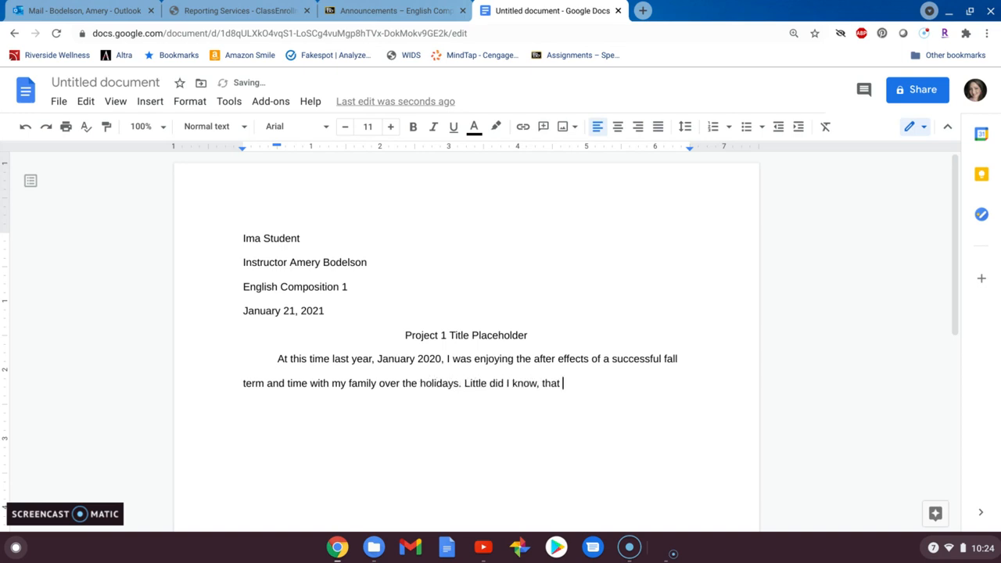
type("March would hit")
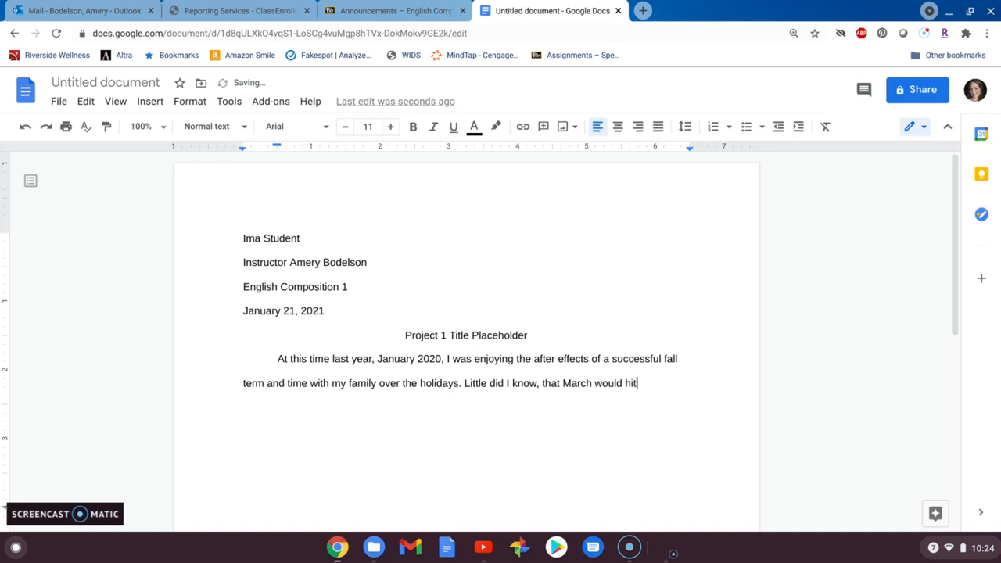
type(" us all with a global pandemic and")
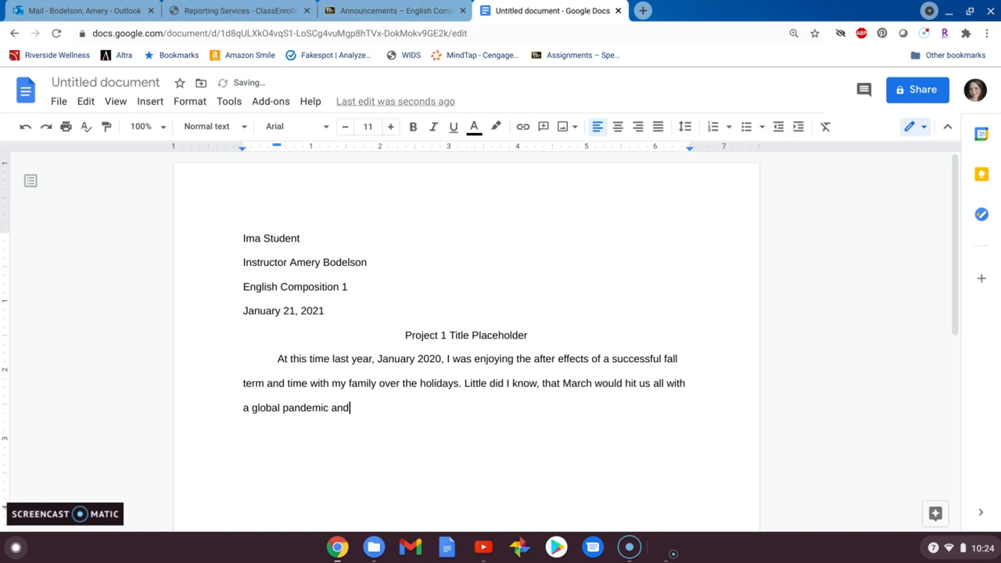
type(" change our lives immesau")
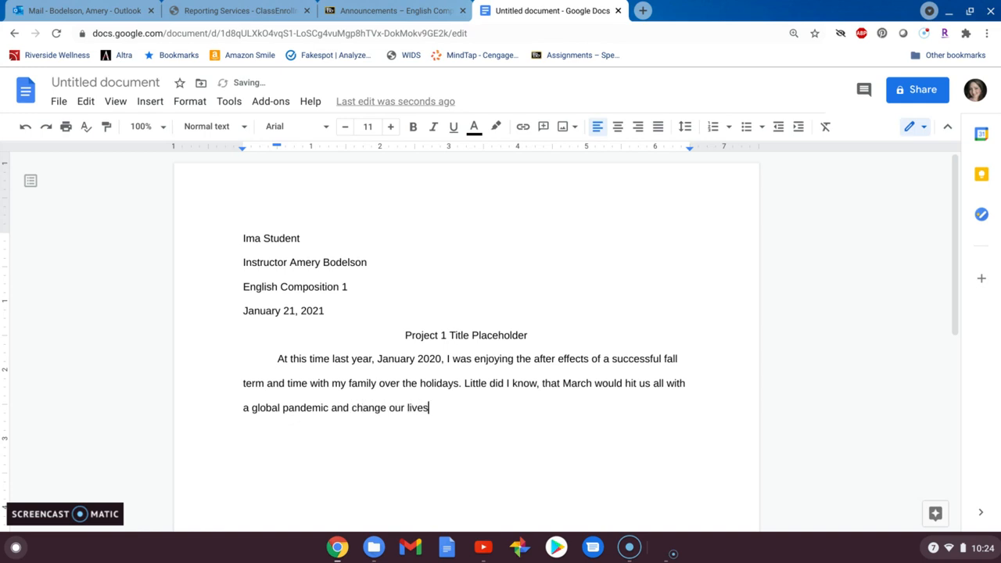
key("BackSpace")
key("BackSpace")
key("BackSpace")
type("asurably")
key("BackSpace")
key("BackSpace")
key("BackSpace")
key("BackSpace")
key("BackSpace")
key("BackSpace")
key("BackSpace")
type("surably.")
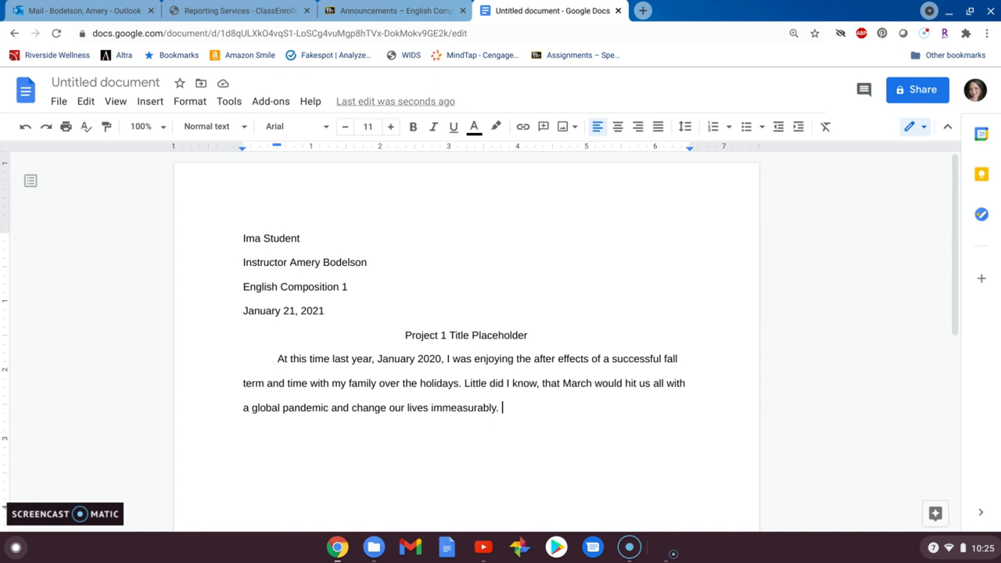
key("Return")
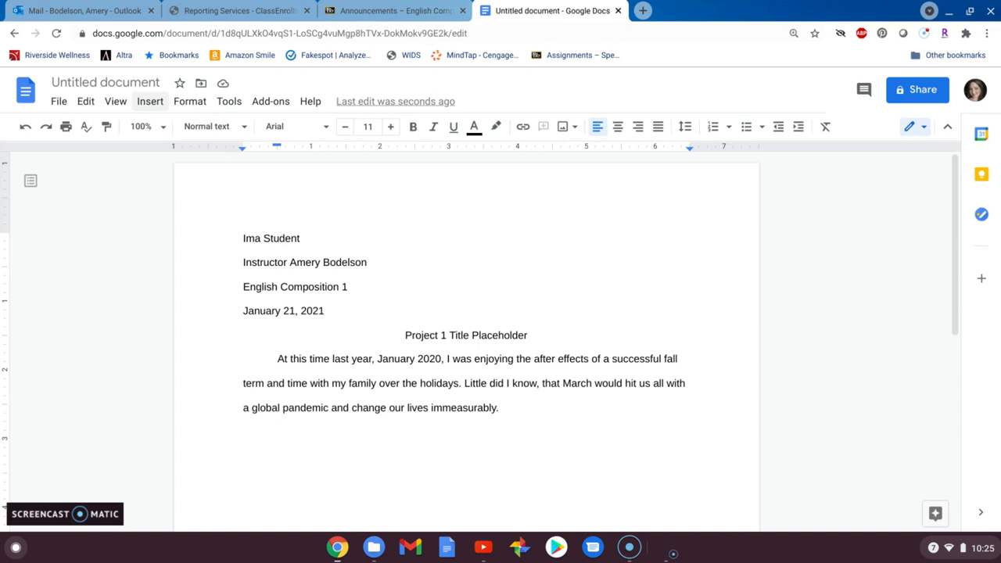
- Insert automatic page numbers in the header, starting on the second page
left_click(150, 103)
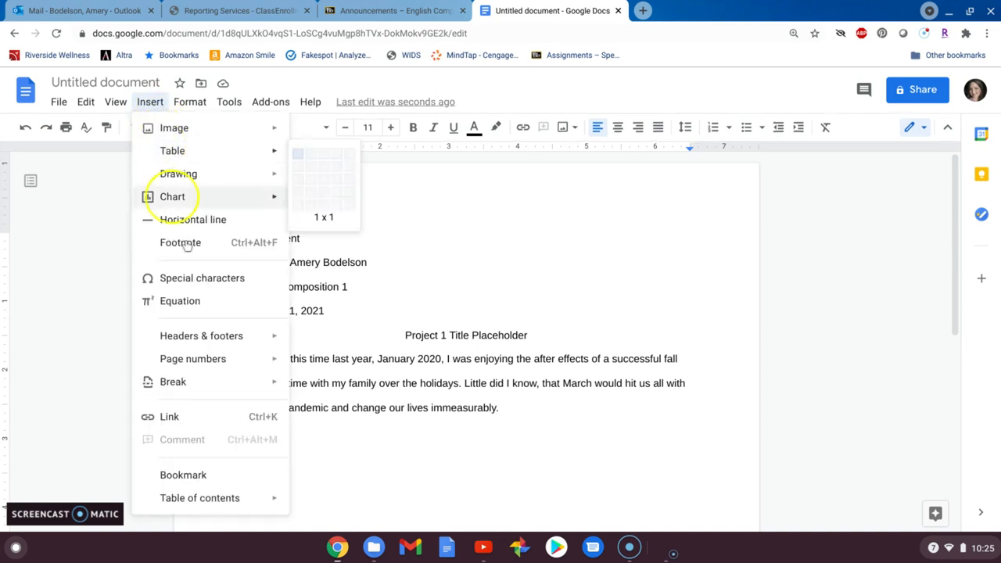
mouse_move(208, 358)
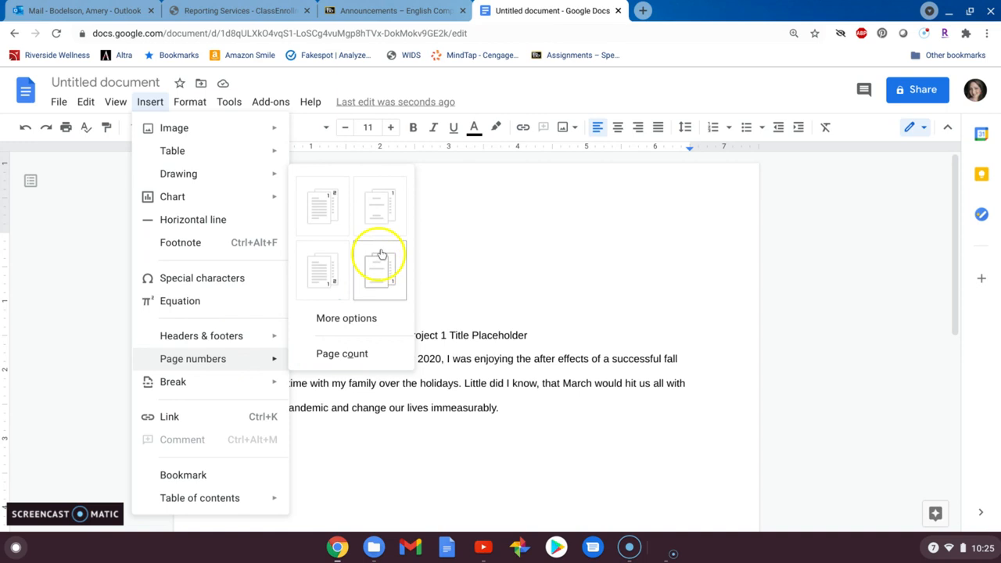
left_click(380, 221)
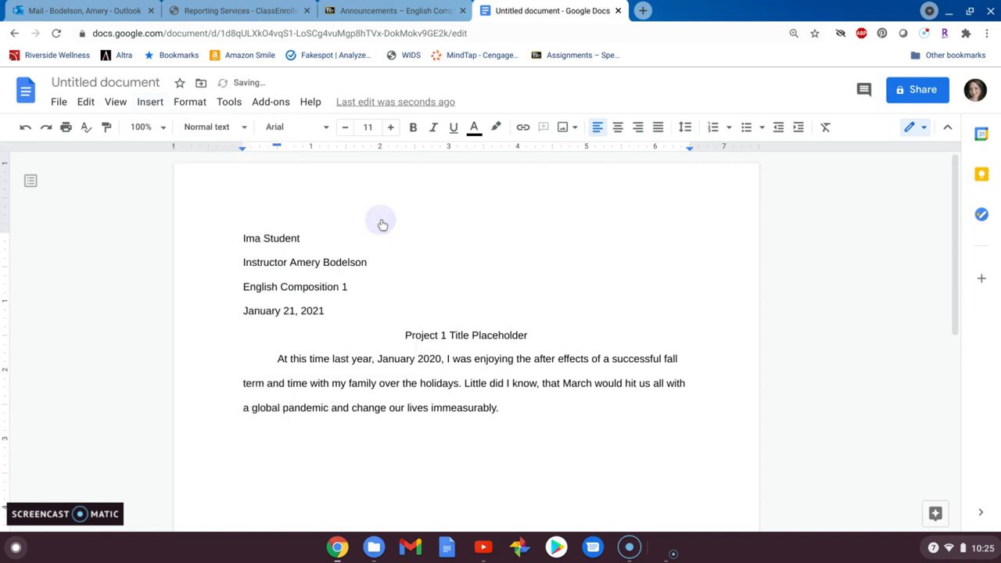
key("ctrl+Return")
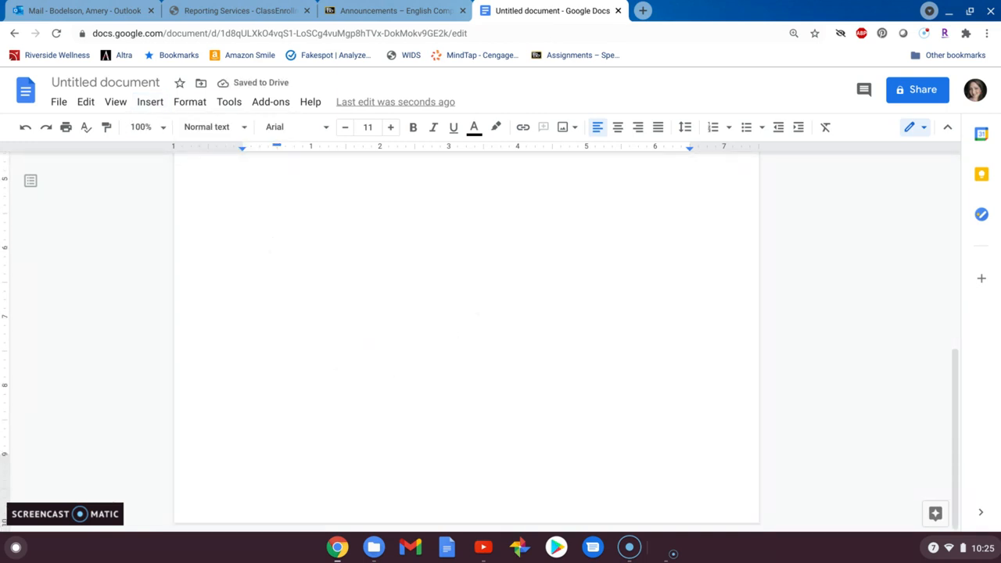
- Enter the author's last name followed by the page number 1 in the first page header
scroll(467, 342, "up", 5)
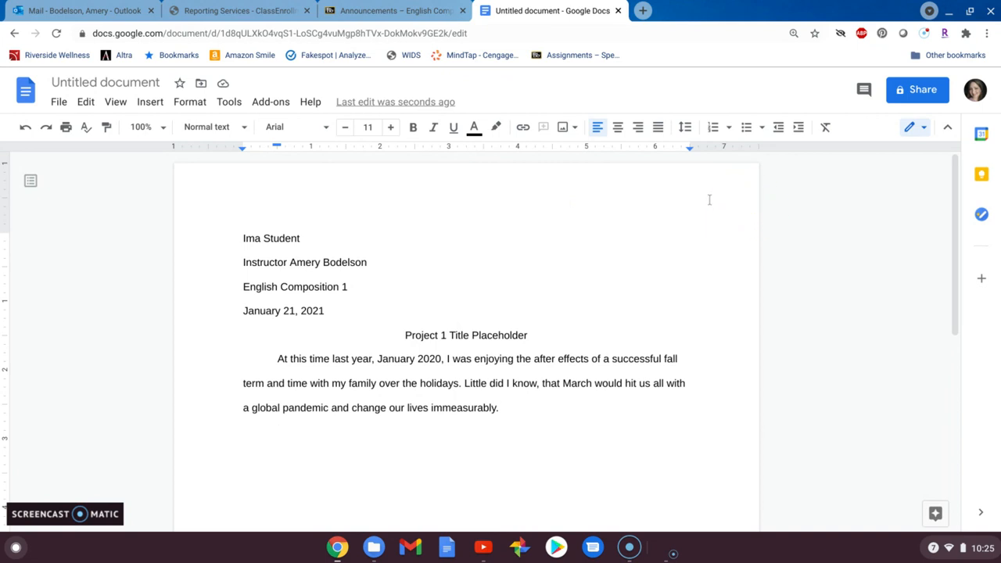
double_click(710, 200)
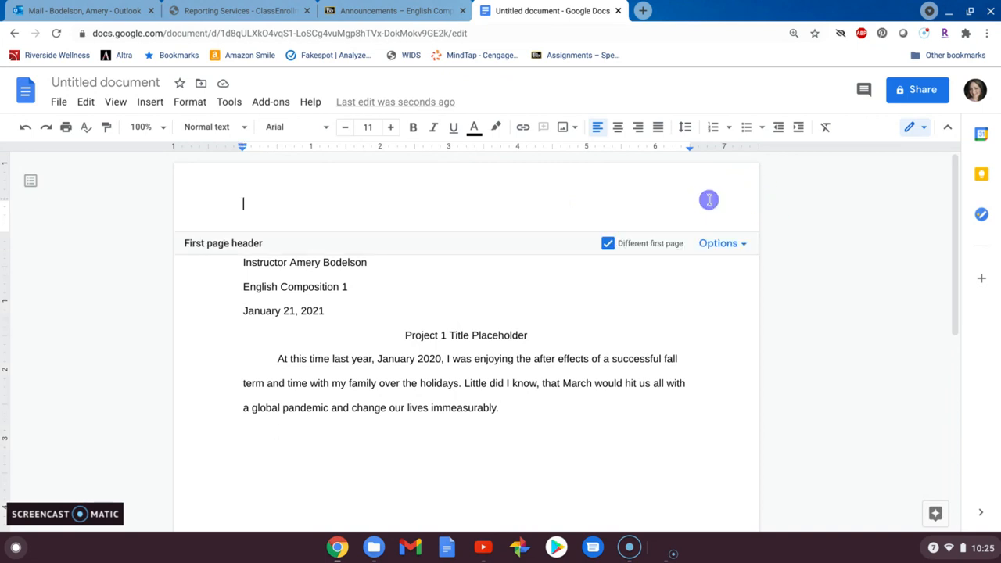
type("Bodelson 1")
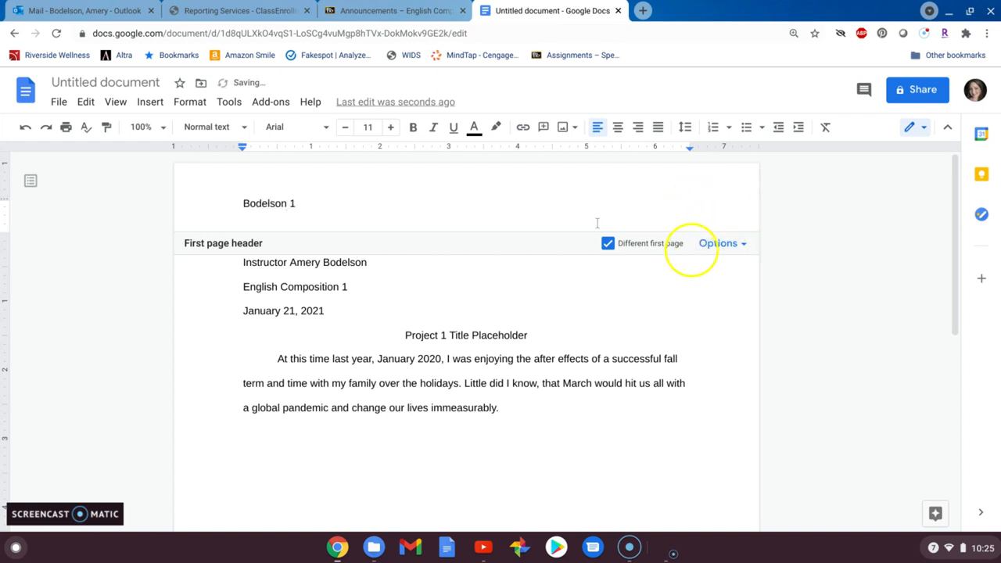
- Indent the first page header text to about 5.5 inches, near the right margin, and return to the document body
left_click(245, 205)
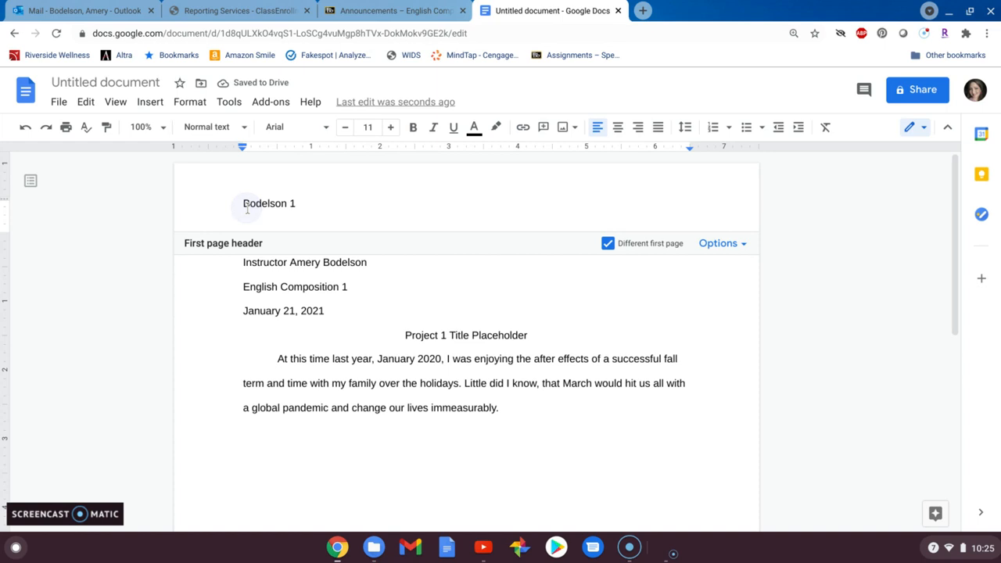
key("Tab")
key("Tab")
key("Tab")
key("Tab")
key("Tab")
key("Tab")
key("Tab")
key("Tab")
key("Tab")
key("Tab")
key("Tab")
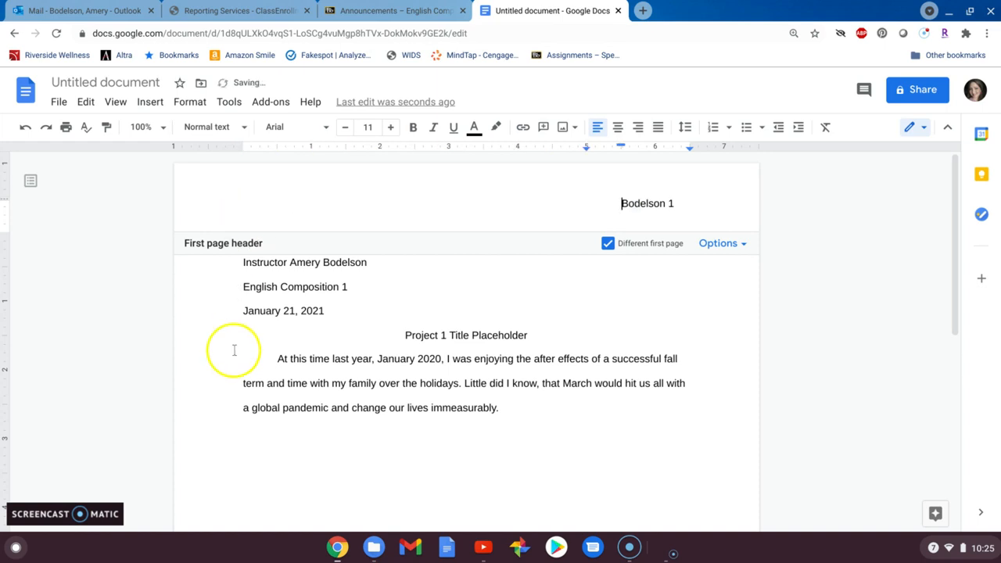
left_click(488, 425)
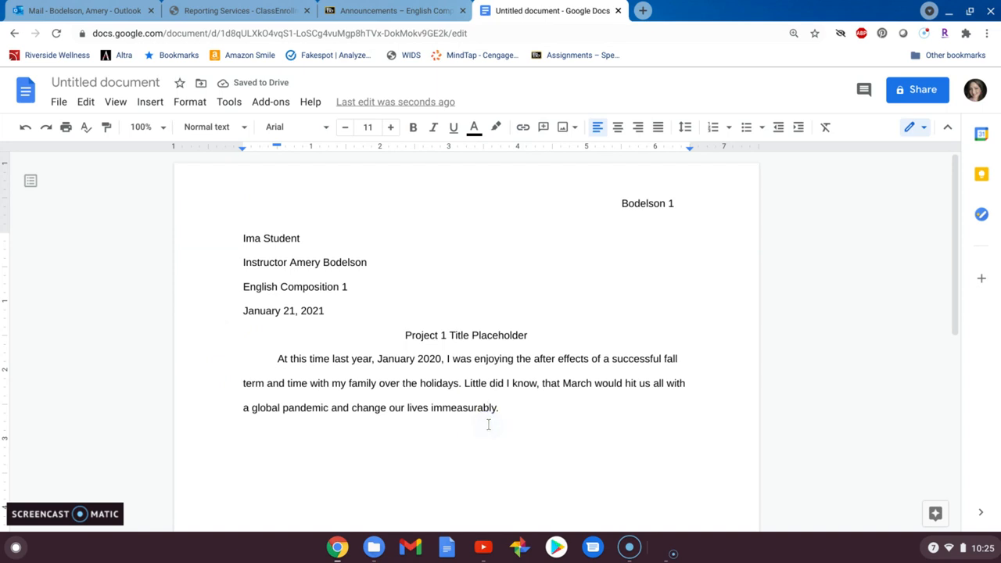